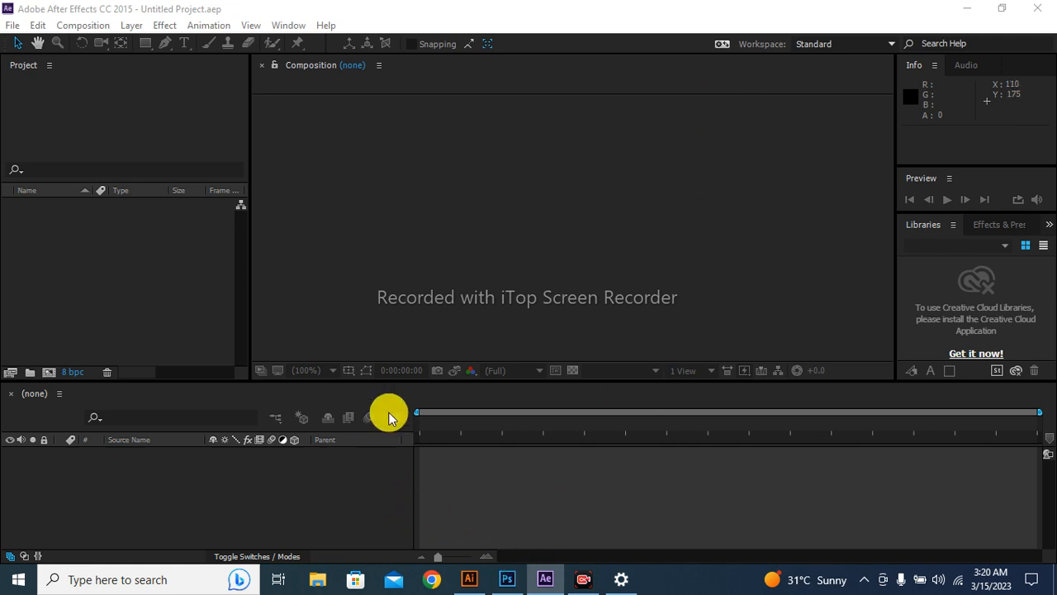
Switch to Photoshop and create a 1920 x 1080 pixel RGB document at 150 pixels/inch with a white background.
{"action": "left_click", "coordinate": [501, 582]}
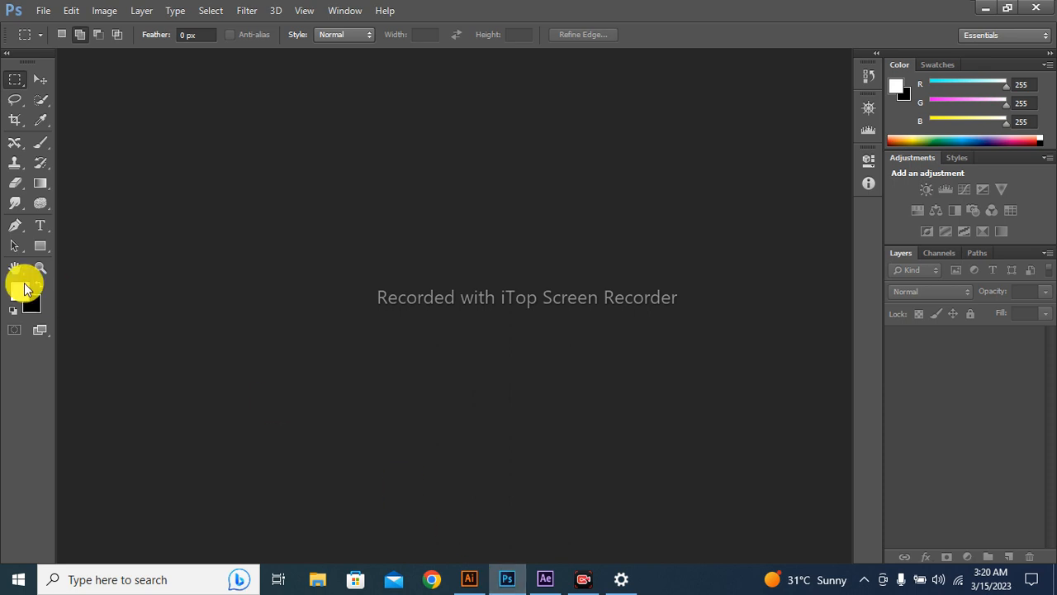
{"action": "left_click", "coordinate": [48, 11]}
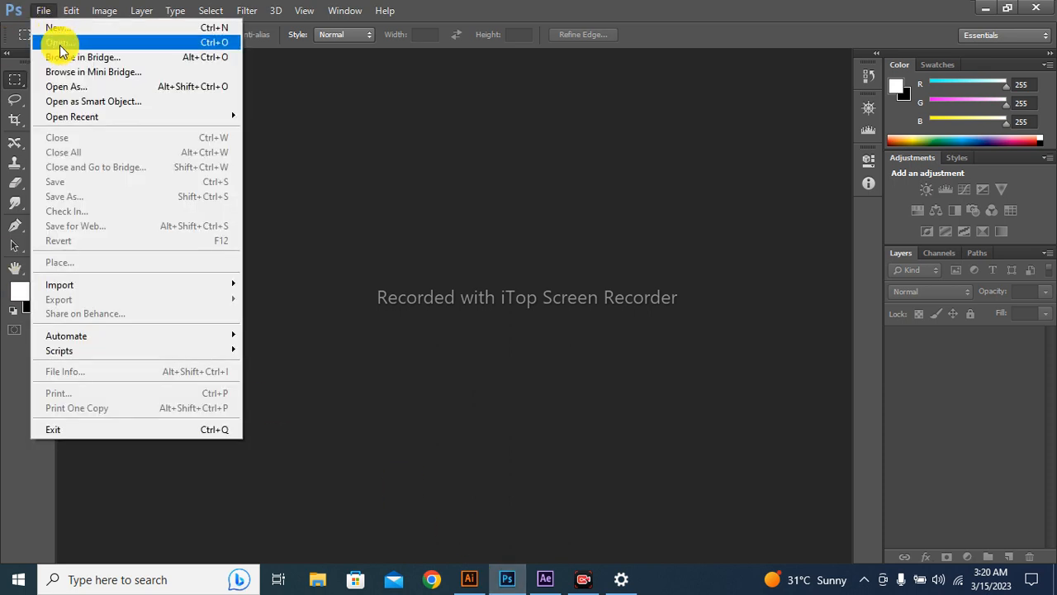
{"action": "left_click", "coordinate": [54, 27]}
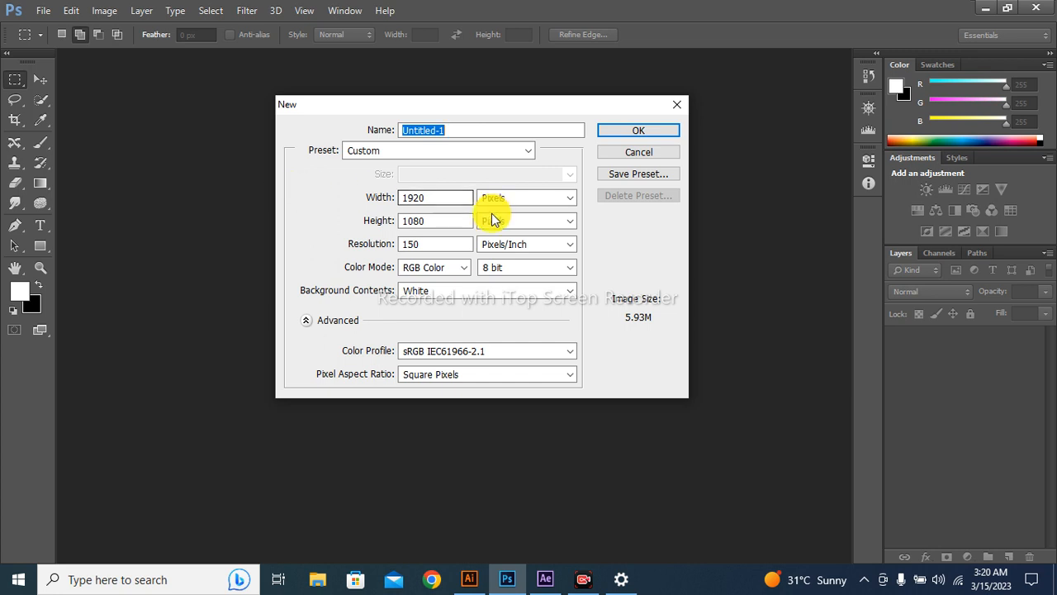
{"action": "left_click", "coordinate": [629, 137]}
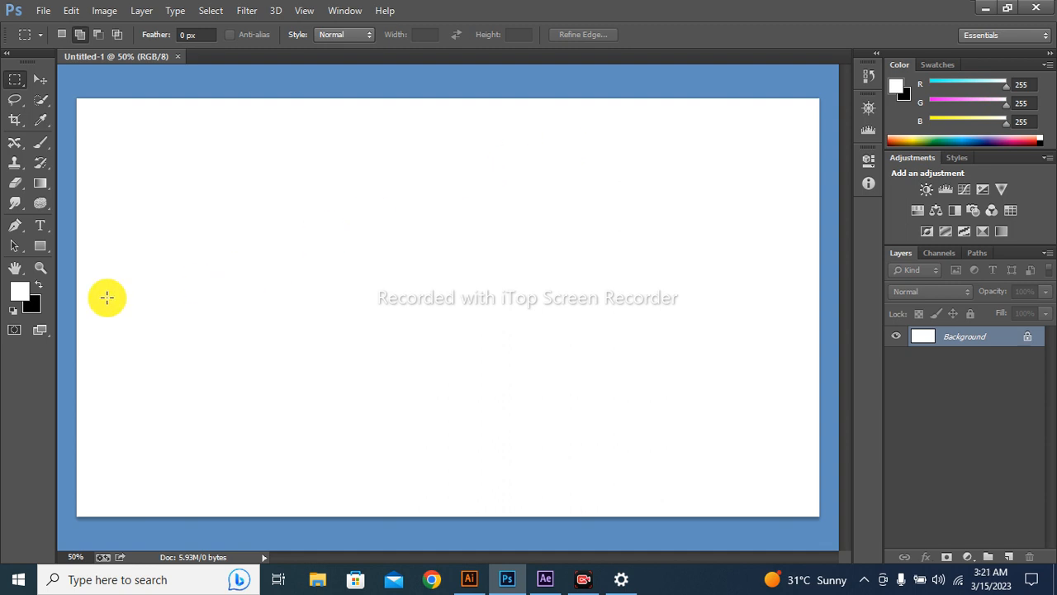
Set the foreground color to bright blue 3c40f6.
{"action": "left_click", "coordinate": [21, 292]}
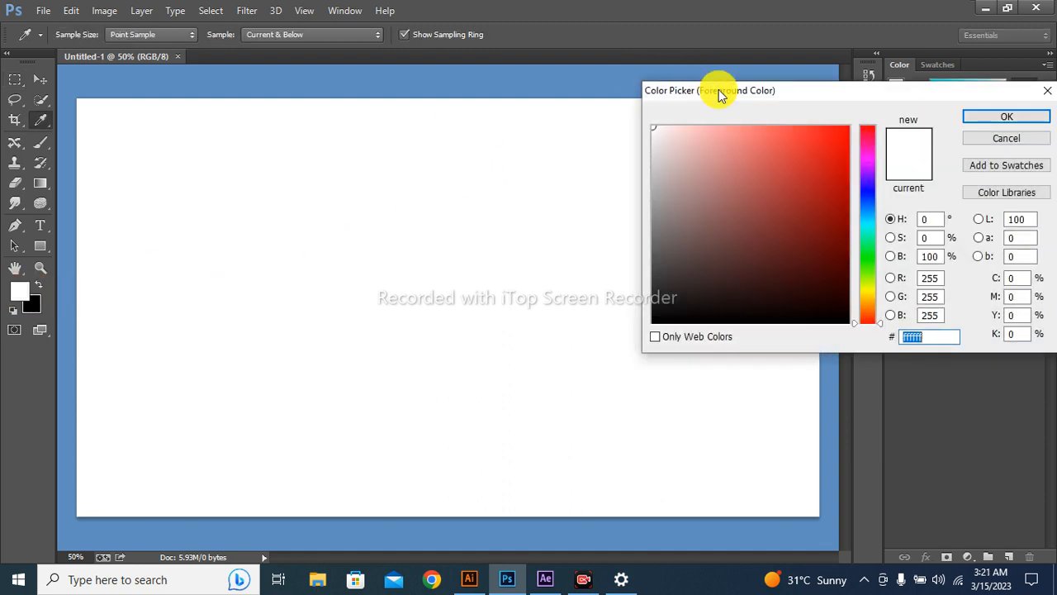
{"action": "left_click", "coordinate": [867, 199]}
{"action": "left_click", "coordinate": [869, 192]}
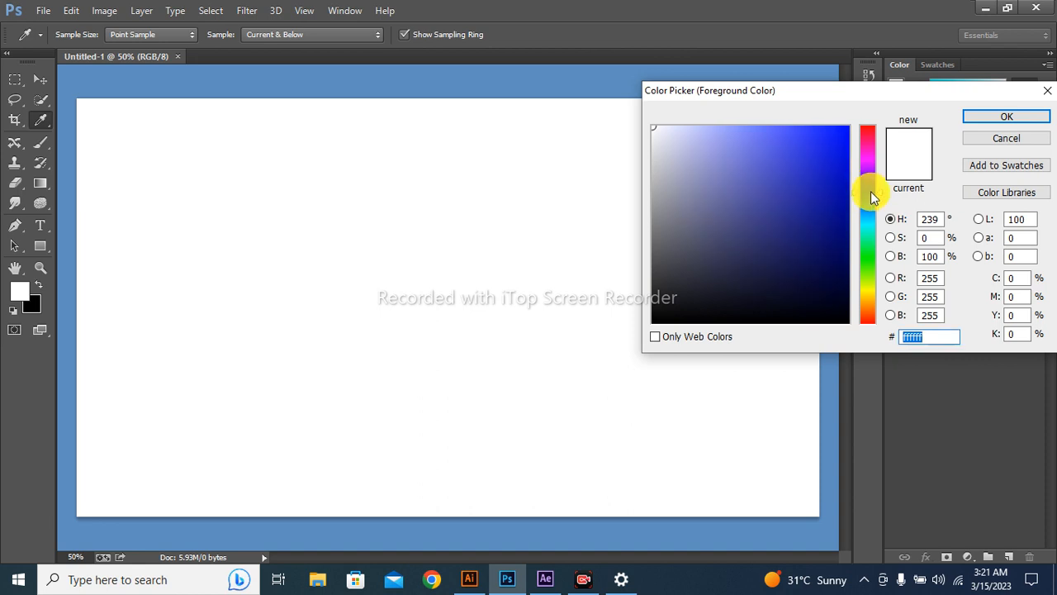
{"action": "left_click", "coordinate": [800, 132]}
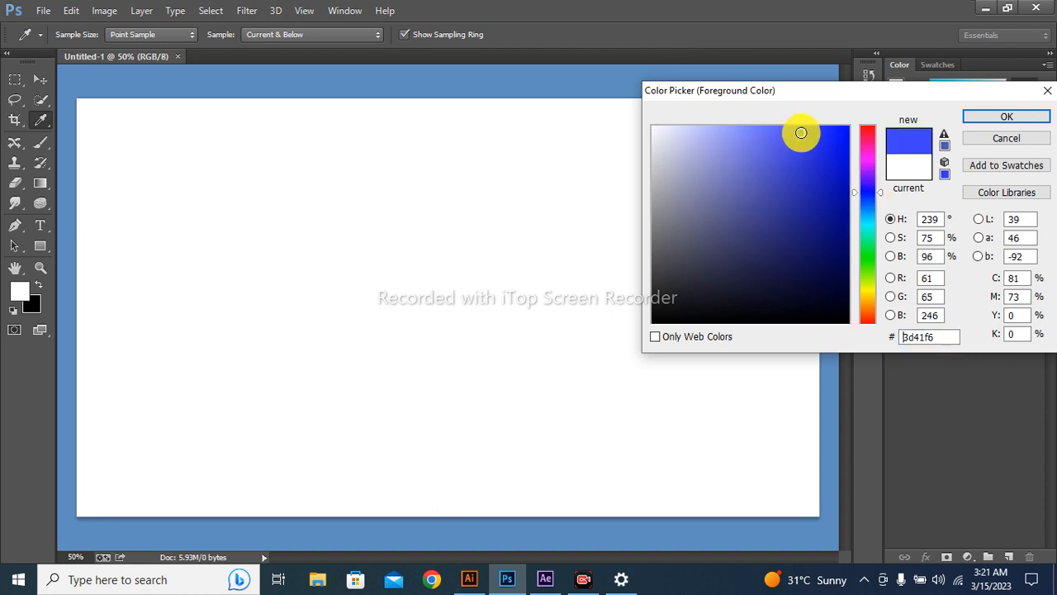
{"action": "left_click", "coordinate": [964, 118]}
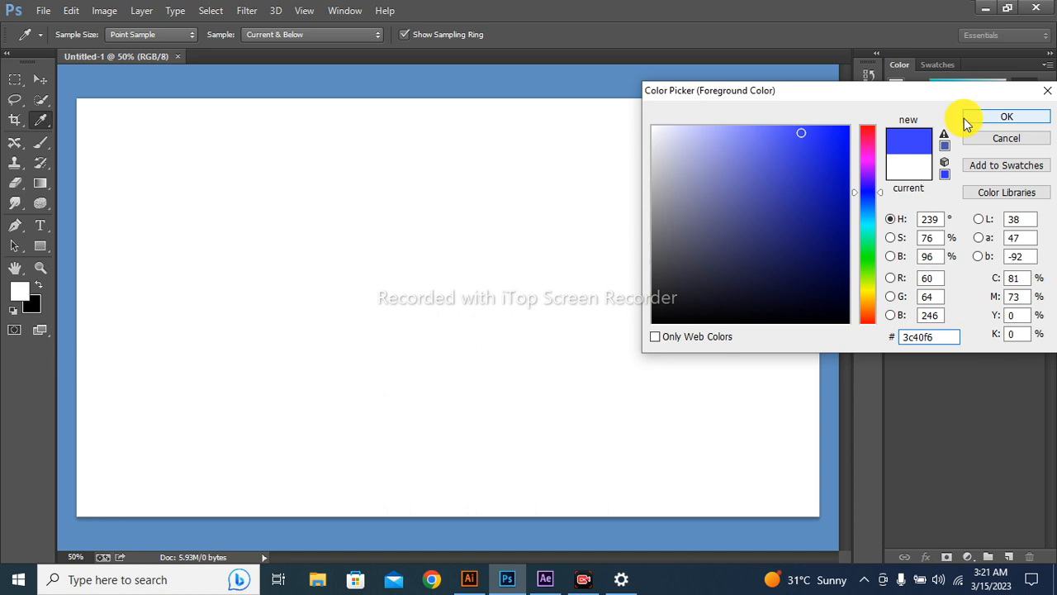
Set the background color to dark blue 060e78.
{"action": "left_click", "coordinate": [29, 305]}
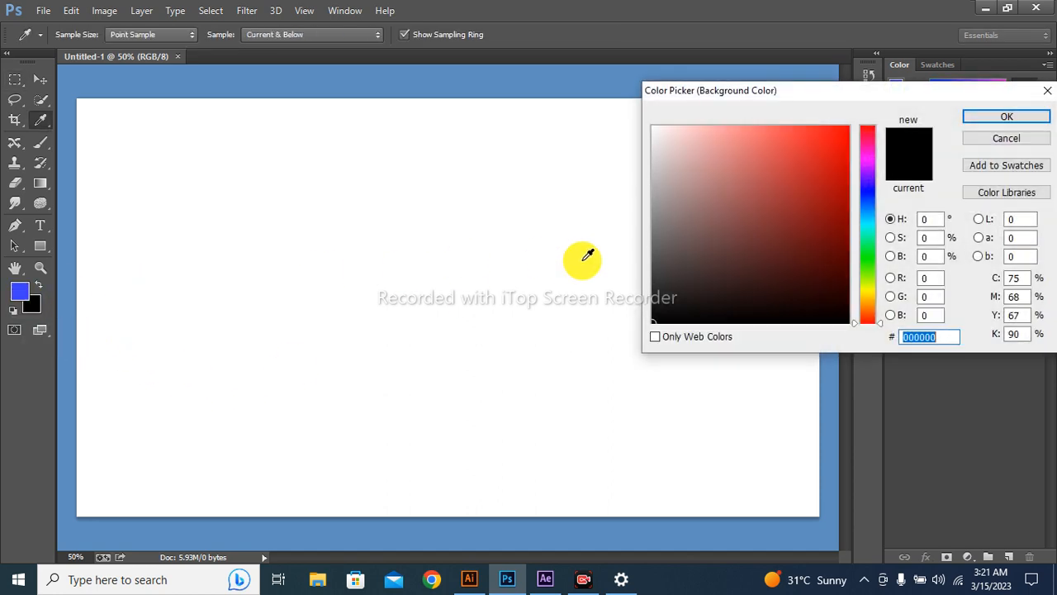
{"action": "left_click", "coordinate": [862, 194]}
{"action": "left_click", "coordinate": [840, 231]}
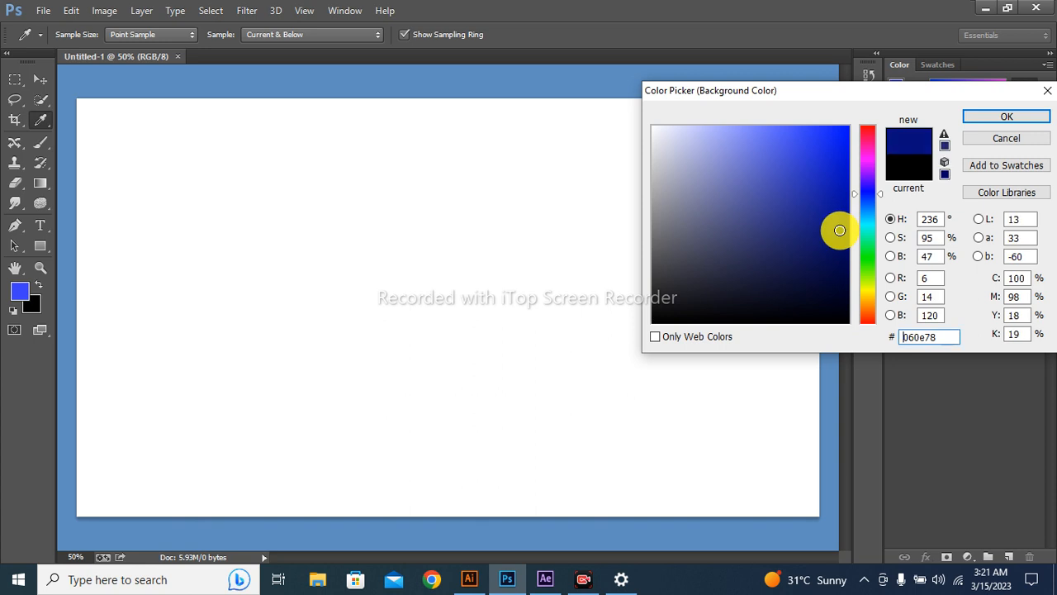
{"action": "left_click", "coordinate": [974, 120]}
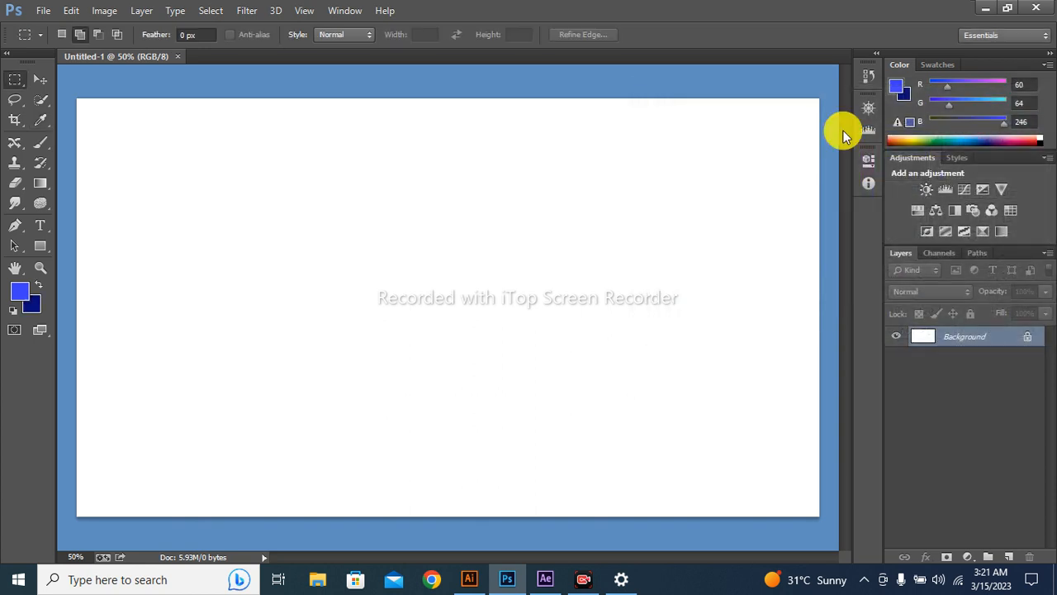
Try radial foreground-to-background gradients on the canvas, one from the upper edge downward and one from the lower edge upward.
{"action": "left_click", "coordinate": [38, 186]}
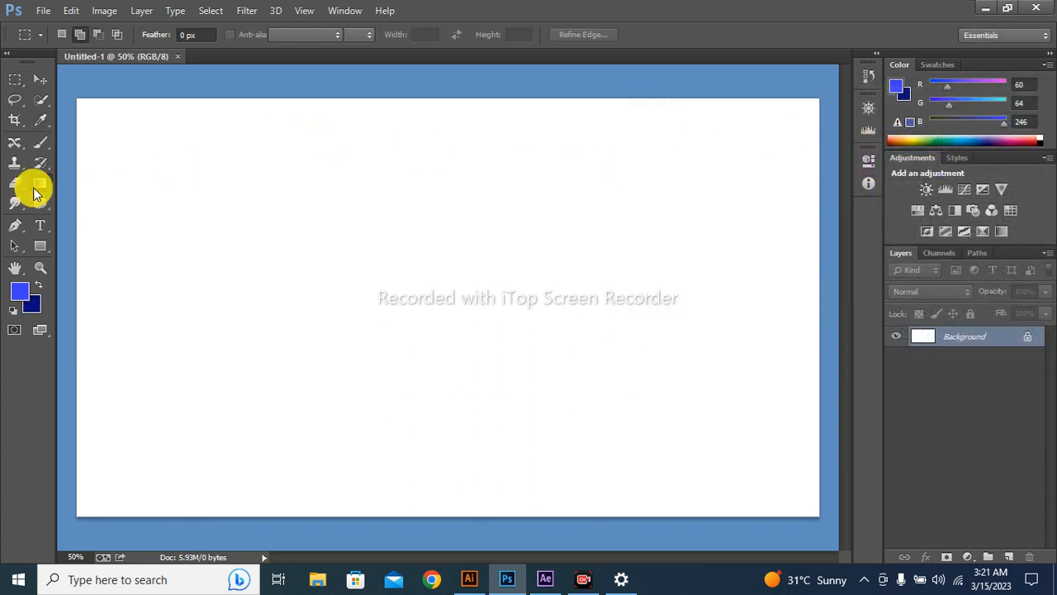
{"action": "left_click_drag", "start_coordinate": [336, 116], "coordinate": [336, 510]}
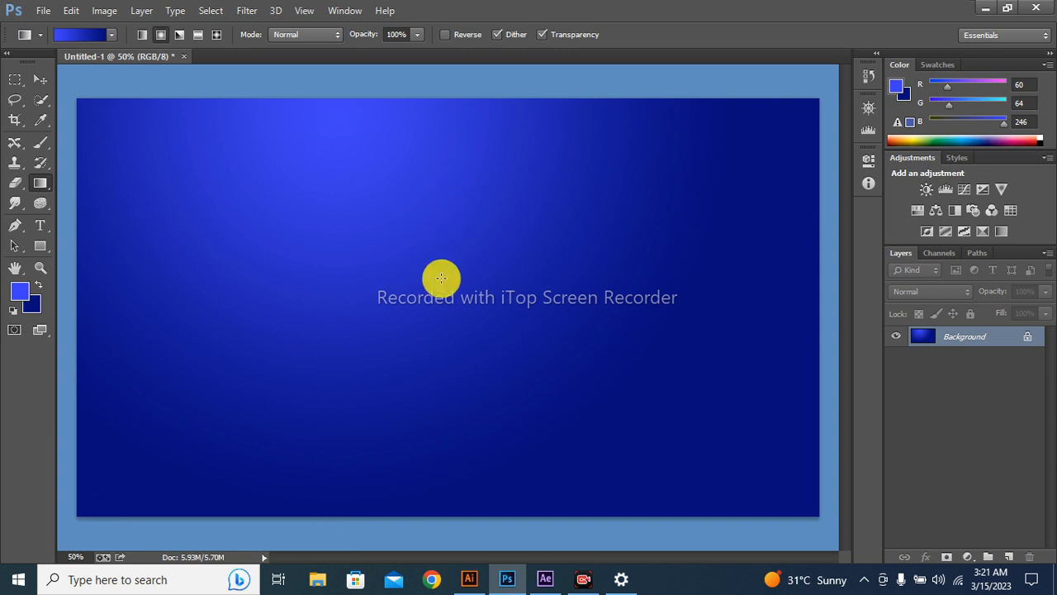
{"action": "left_click_drag", "start_coordinate": [426, 494], "coordinate": [428, 131]}
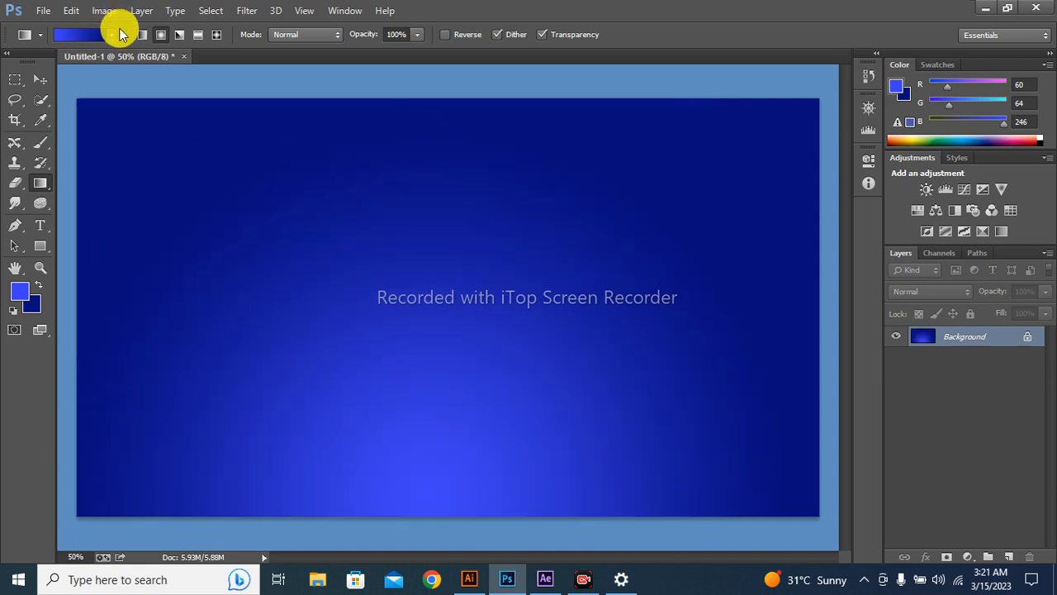
Fill the canvas with a linear gradient running from bright blue at its upper edge to dark blue at its lower edge.
{"action": "left_click", "coordinate": [112, 34]}
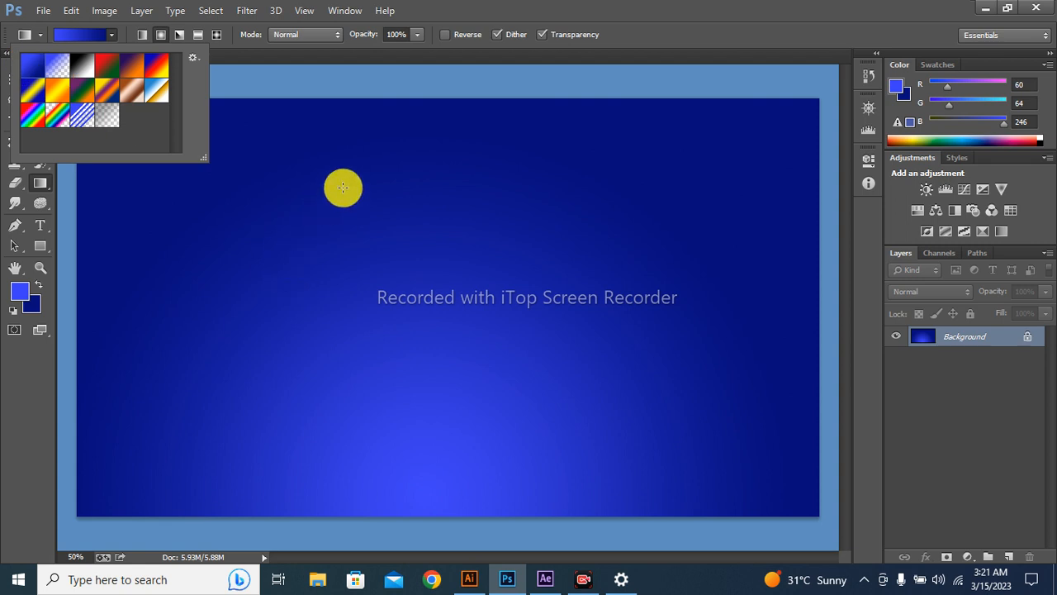
{"action": "left_click", "coordinate": [386, 138]}
{"action": "left_click_drag", "start_coordinate": [386, 138], "coordinate": [378, 493]}
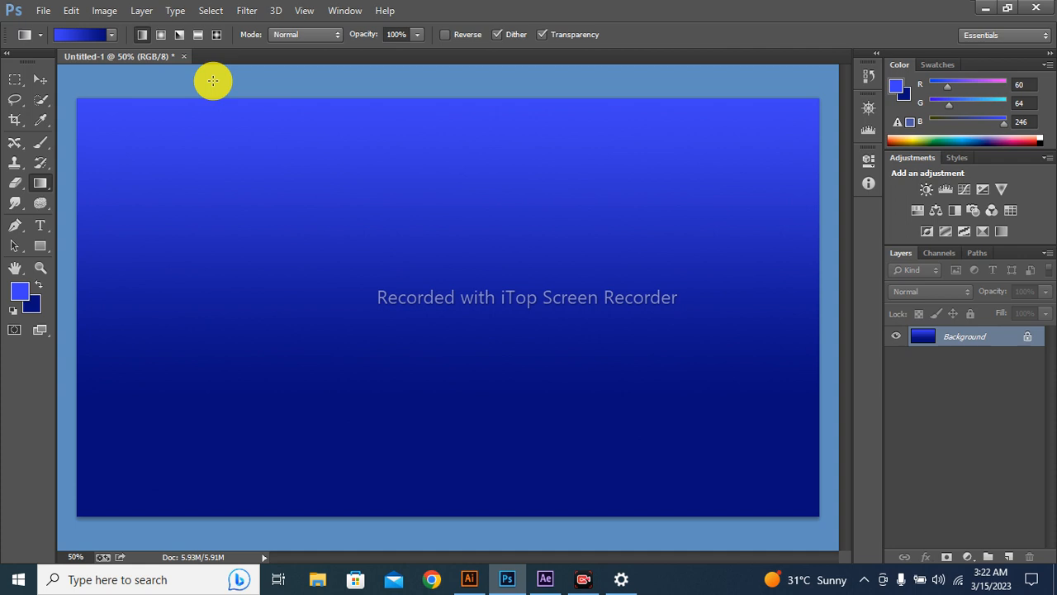
Switch to Illustrator and open the Nature symbol library, placing it beside the middle of the artboard.
{"action": "left_click", "coordinate": [470, 579]}
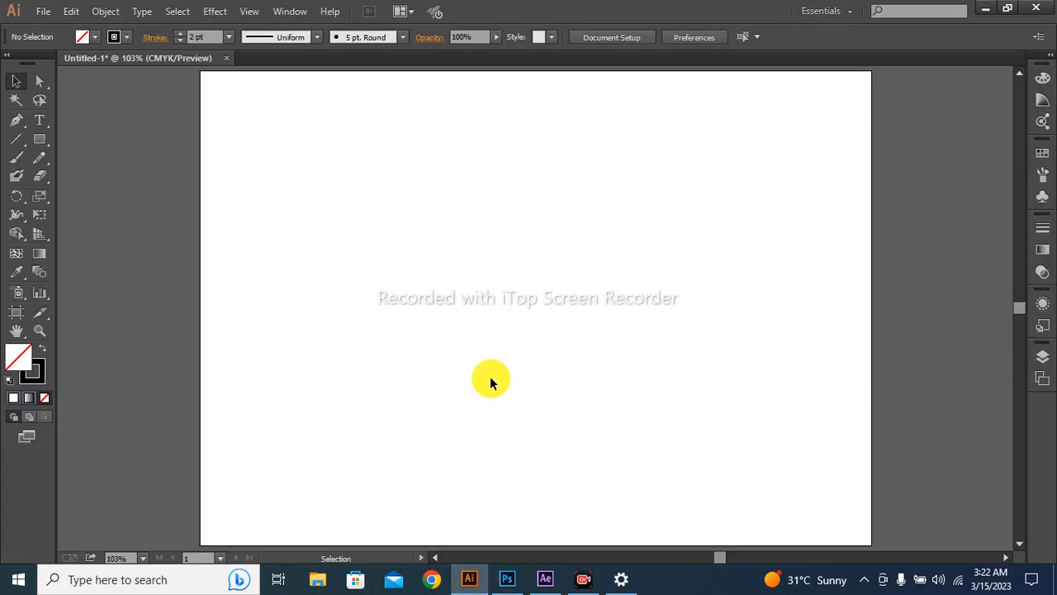
{"action": "left_click", "coordinate": [288, 12]}
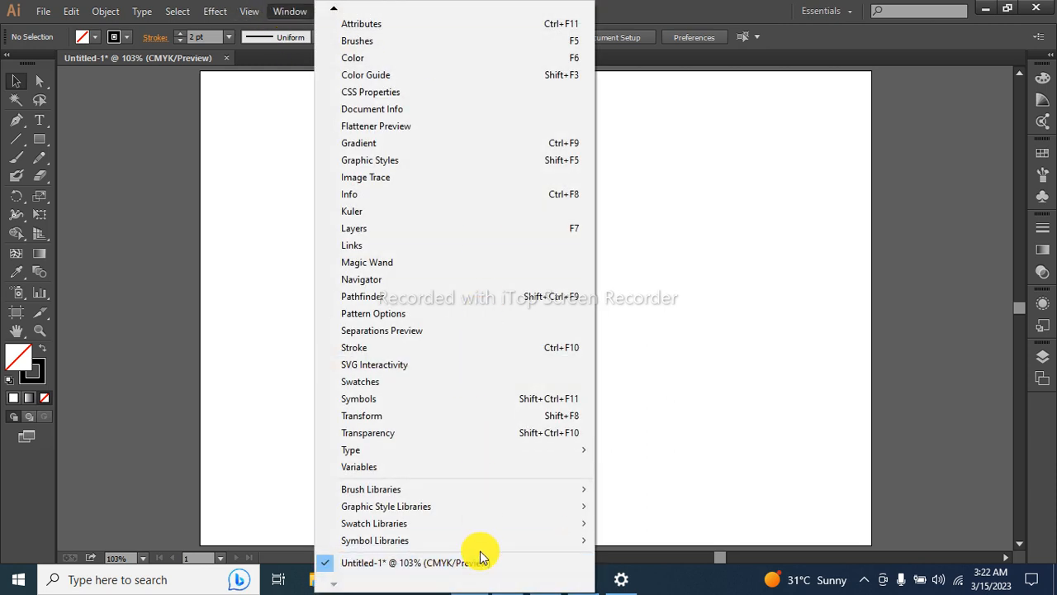
{"action": "mouse_move", "coordinate": [483, 549]}
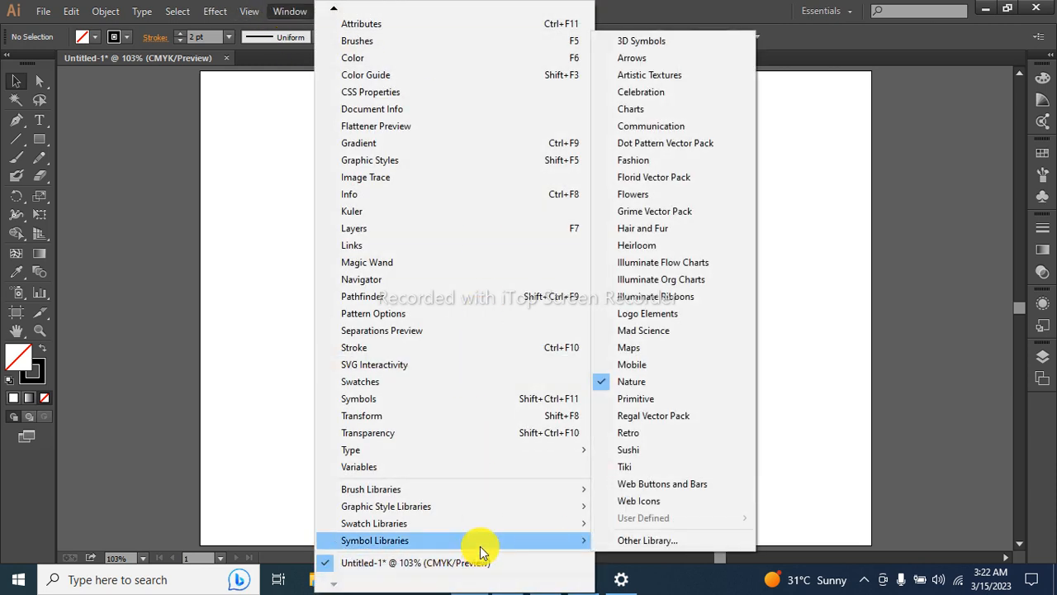
{"action": "left_click", "coordinate": [686, 392]}
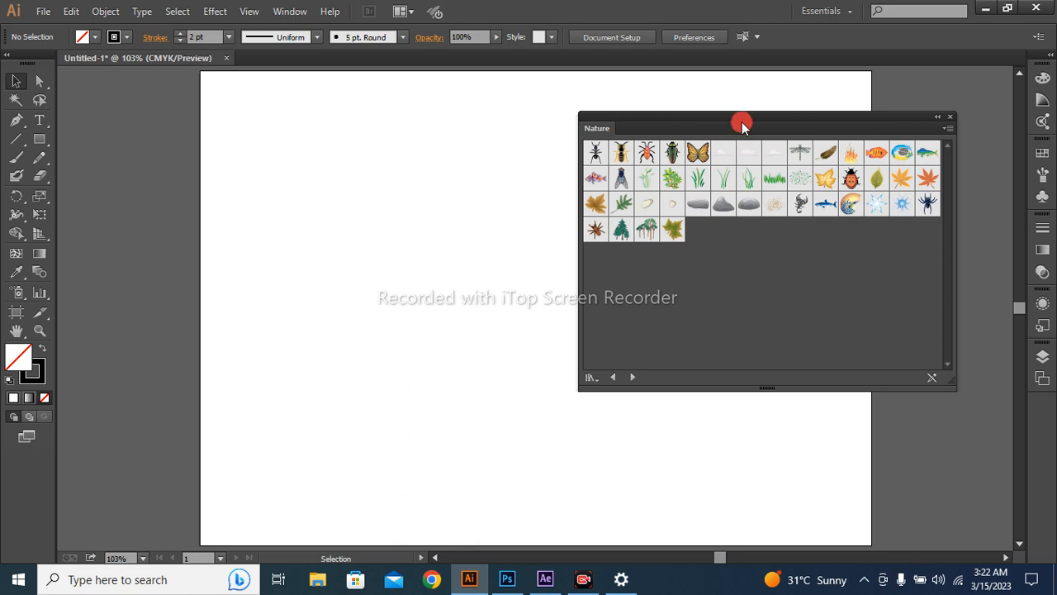
{"action": "left_click_drag", "start_coordinate": [742, 121], "coordinate": [781, 111]}
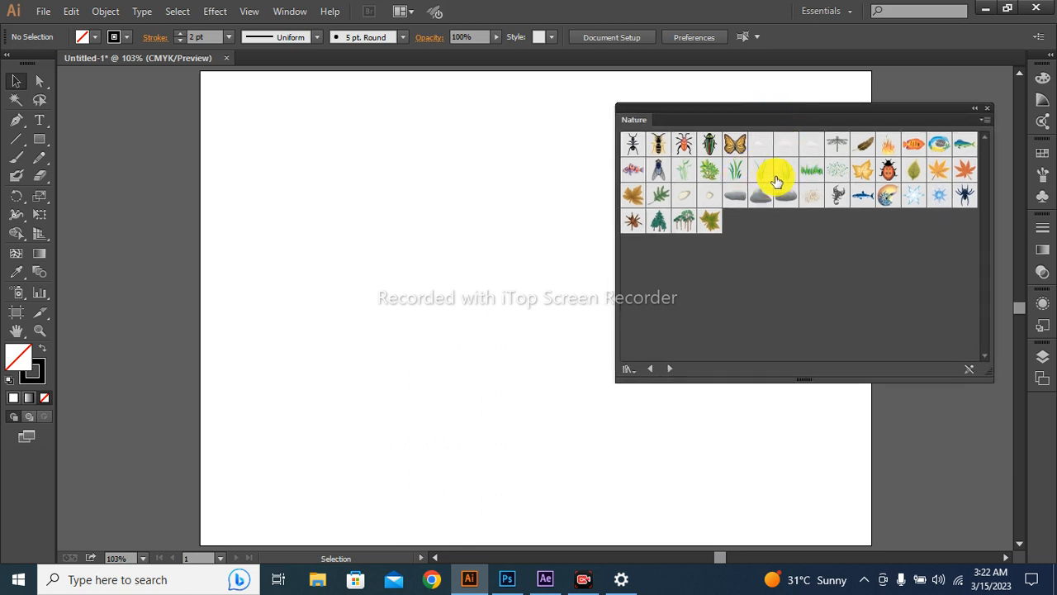
Place the Grass 1 symbol near the middle of the artboard, enlarge it to several times its size and deselect it.
{"action": "left_click_drag", "start_coordinate": [736, 176], "coordinate": [509, 251]}
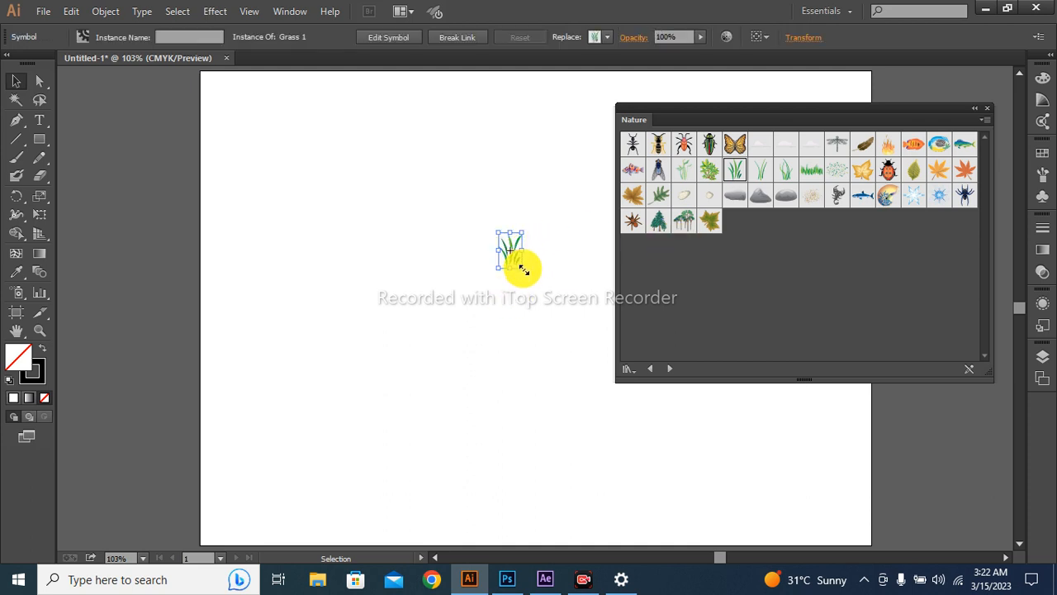
{"action": "left_click_drag", "start_coordinate": [523, 269], "coordinate": [567, 354]}
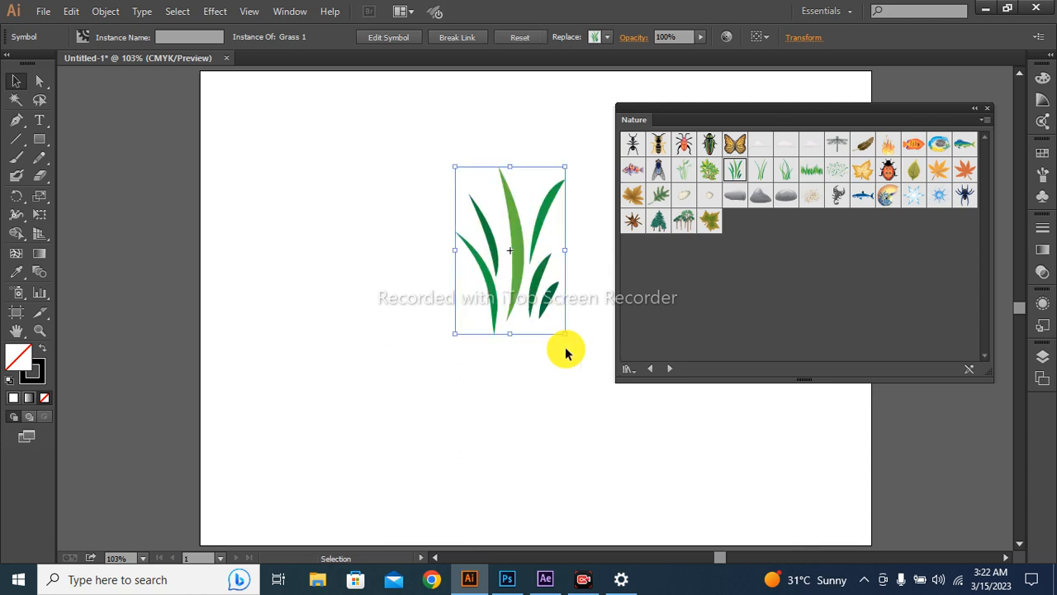
{"action": "left_click", "coordinate": [761, 169]}
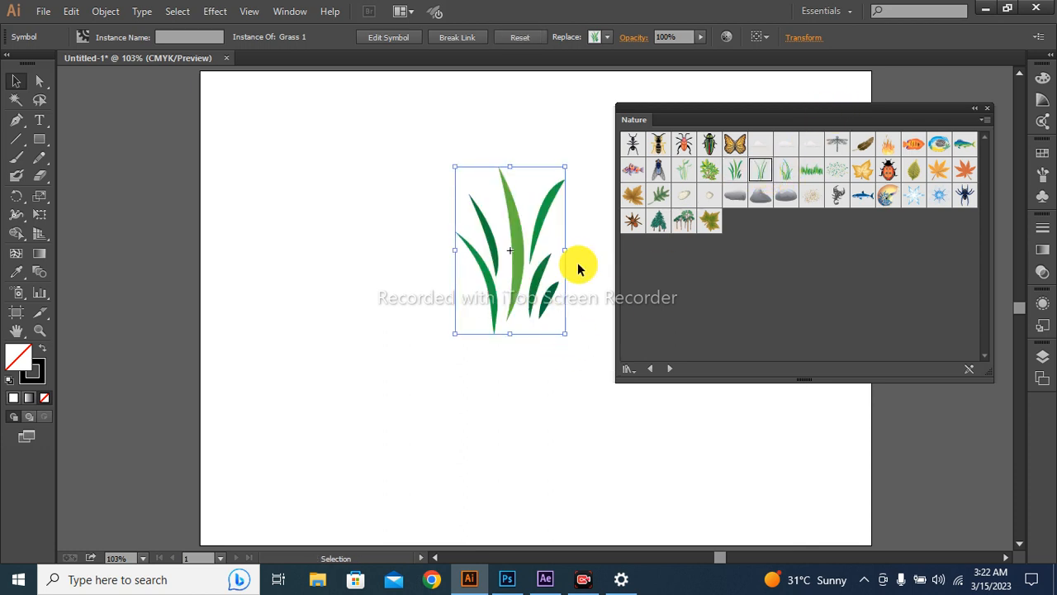
{"action": "left_click", "coordinate": [354, 244]}
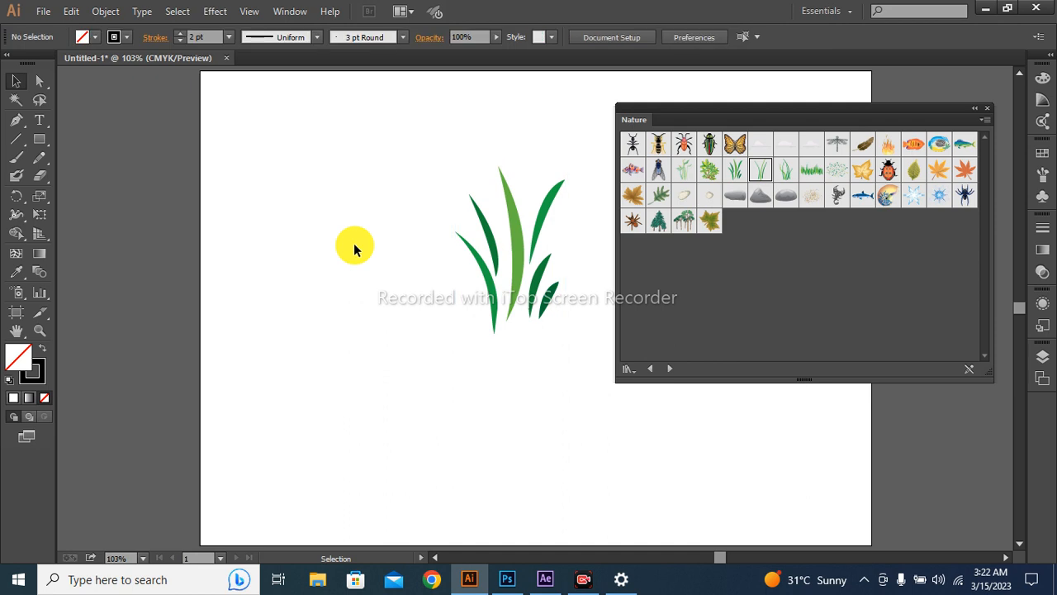
Place the Grass 3 symbol to the left of Grass 1 and enlarge it.
{"action": "left_click", "coordinate": [786, 170]}
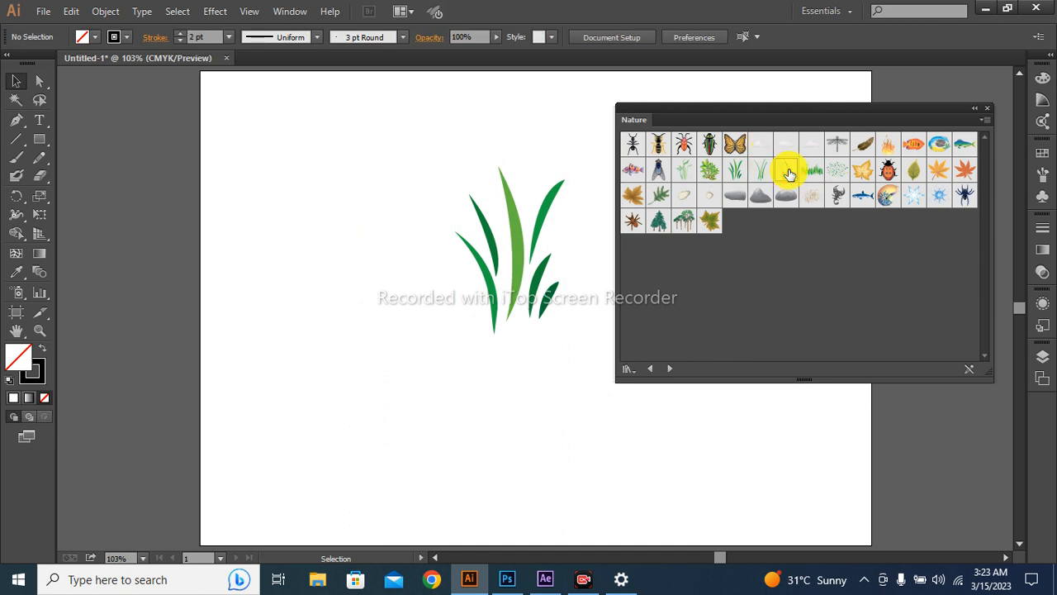
{"action": "left_click", "coordinate": [351, 221]}
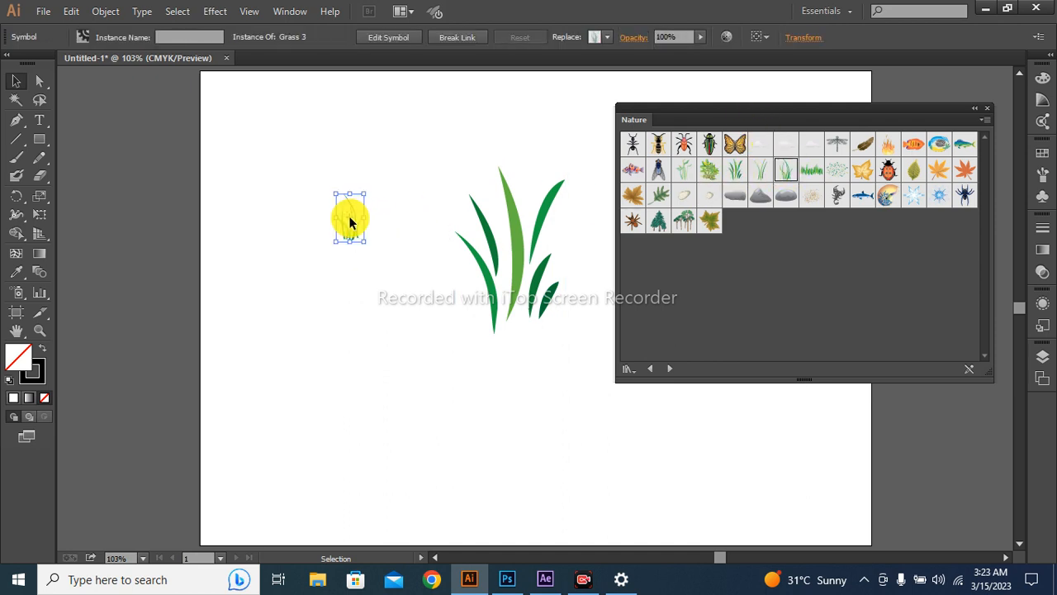
{"action": "left_click_drag", "start_coordinate": [364, 243], "coordinate": [388, 304]}
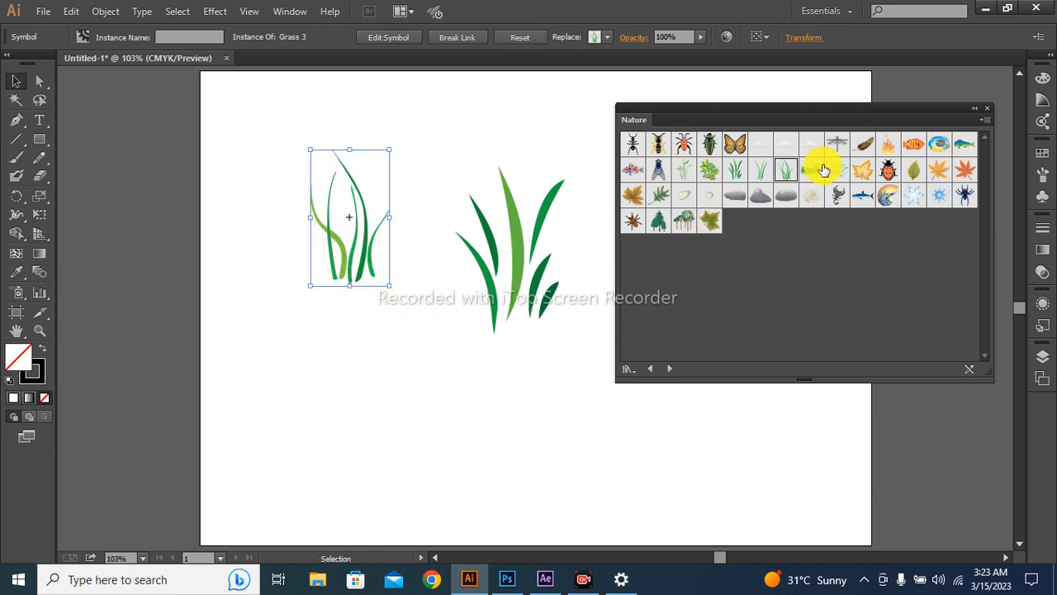
Place and enlarge the Grass 2 symbol below Grass 3, and the wide Grass 4 symbol above Grass 1.
{"action": "left_click_drag", "start_coordinate": [764, 171], "coordinate": [404, 491]}
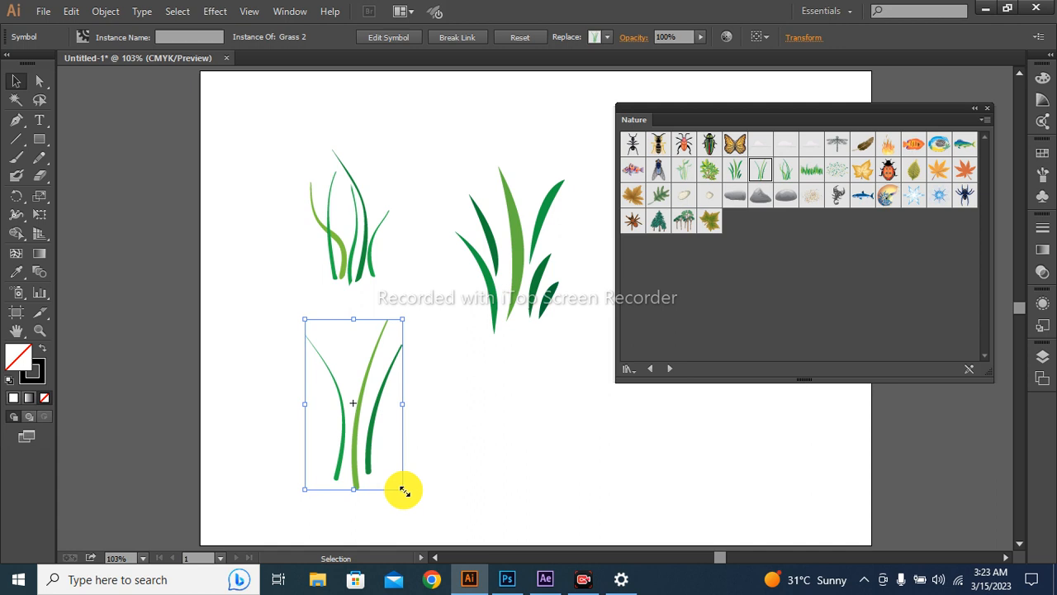
{"action": "left_click", "coordinate": [805, 172]}
{"action": "left_click_drag", "start_coordinate": [806, 176], "coordinate": [592, 225]}
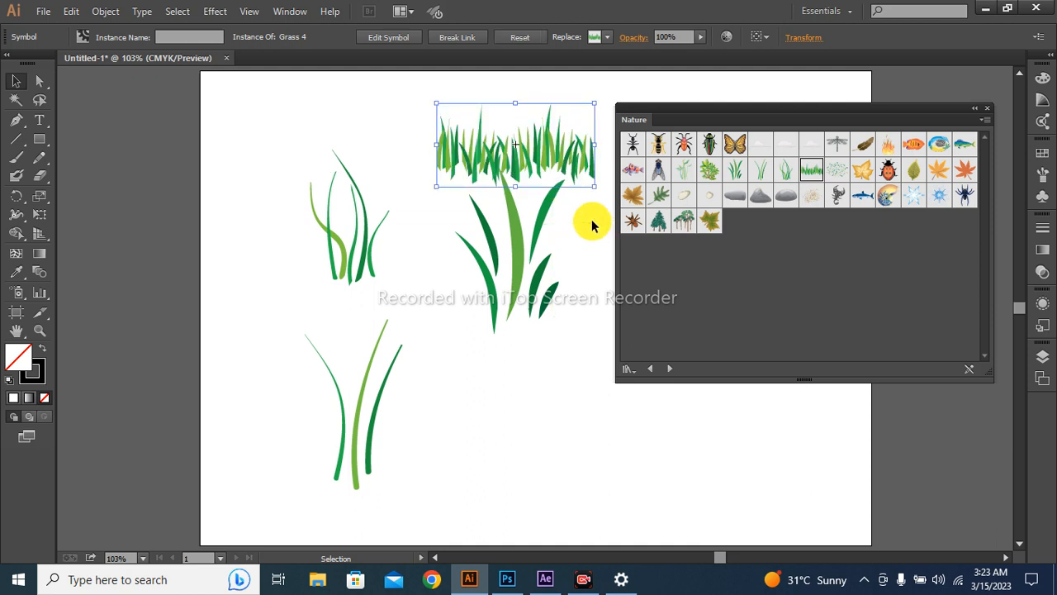
Move Grass 4 up clear of Grass 1, and shift Grass 3 and Grass 2 closer to Grass 1's left side.
{"action": "left_click", "coordinate": [417, 154]}
{"action": "left_click_drag", "start_coordinate": [456, 165], "coordinate": [436, 135]}
{"action": "left_click", "coordinate": [361, 230]}
{"action": "left_click_drag", "start_coordinate": [403, 213], "coordinate": [357, 260]}
{"action": "left_click", "coordinate": [408, 274]}
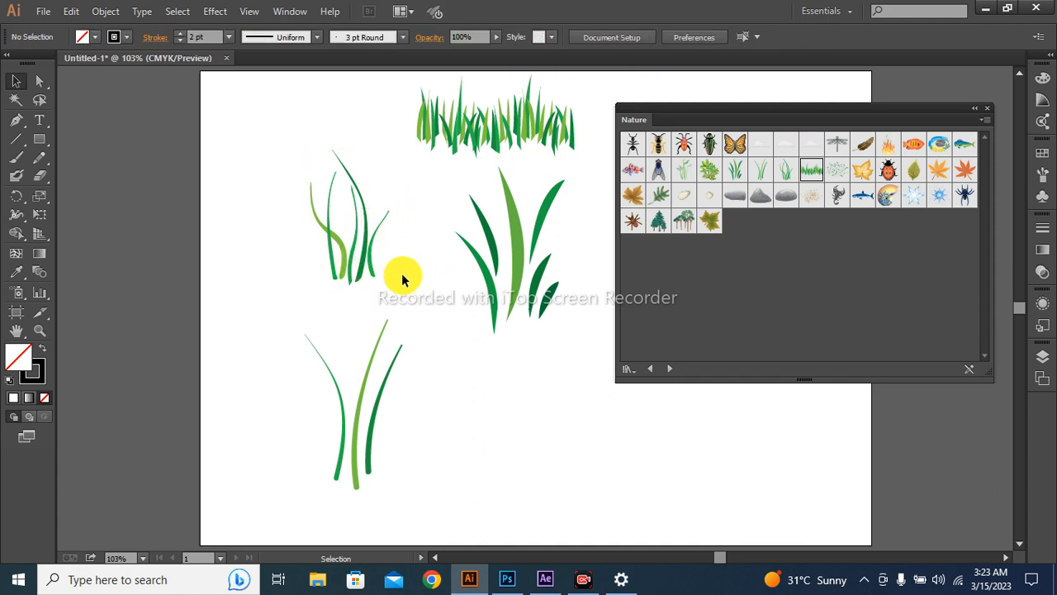
{"action": "left_click_drag", "start_coordinate": [361, 264], "coordinate": [408, 258]}
{"action": "left_click_drag", "start_coordinate": [395, 389], "coordinate": [426, 333]}
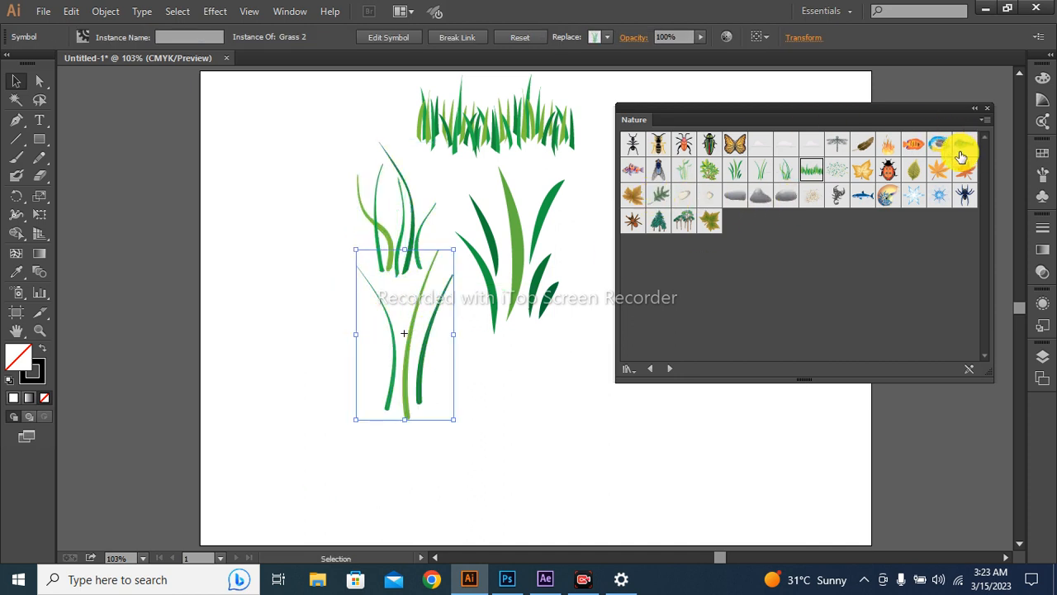
Place an enlarged Fish 1 symbol left of the grasses and a Fish 2 symbol below Grass 1.
{"action": "left_click_drag", "start_coordinate": [910, 152], "coordinate": [304, 286]}
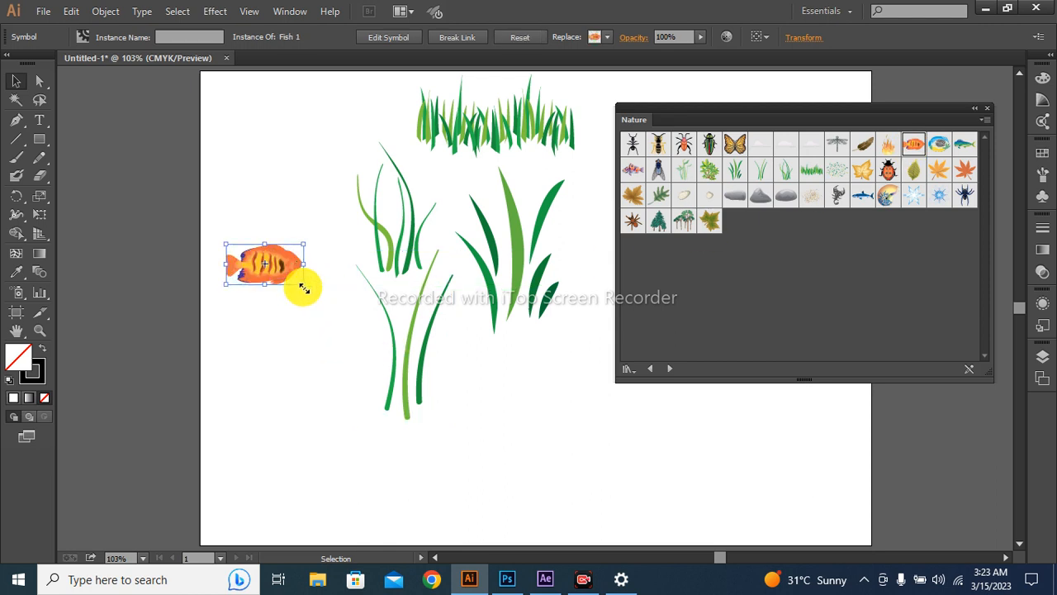
{"action": "left_click", "coordinate": [310, 331]}
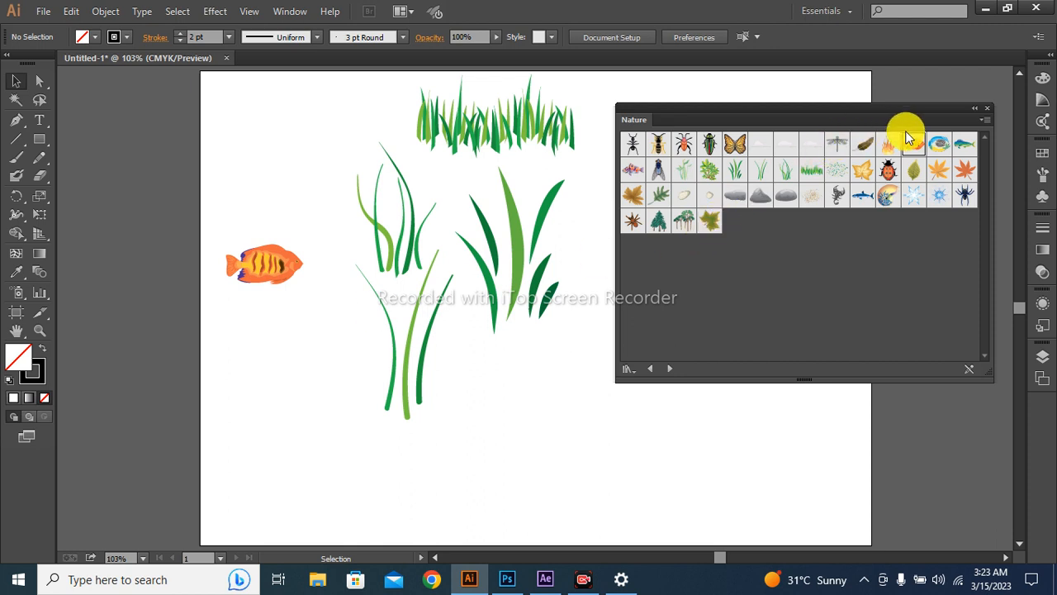
{"action": "left_click_drag", "start_coordinate": [943, 142], "coordinate": [546, 390]}
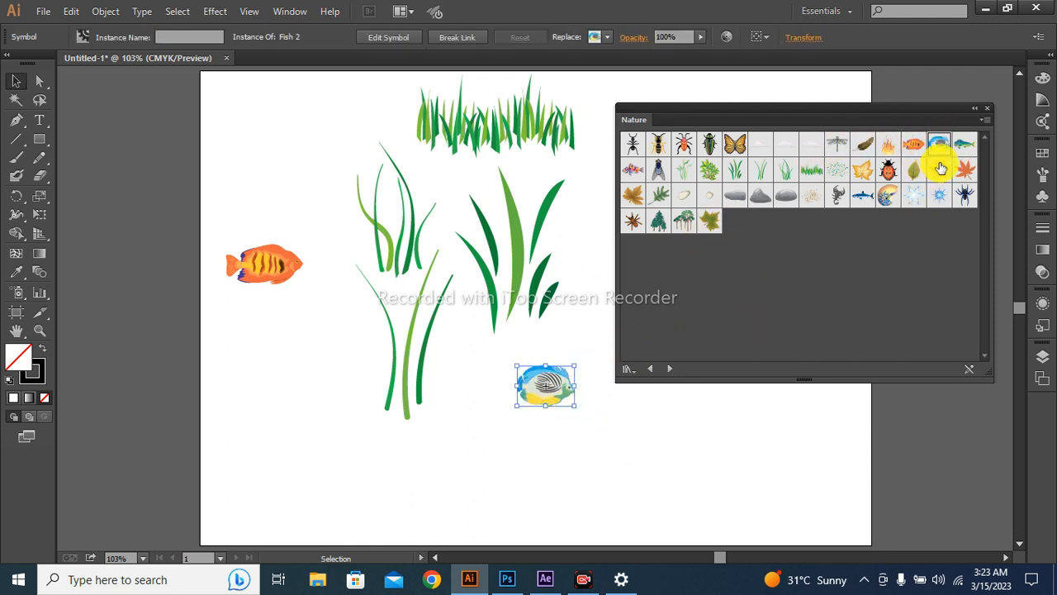
Place a Fish 3 symbol below the grasses and a Fish 4 symbol left of Grass 4, scaling both down slightly.
{"action": "mouse_move", "coordinate": [965, 145]}
{"action": "left_mouse_down"}
{"action": "mouse_move", "coordinate": [550, 444]}
{"action": "mouse_move", "coordinate": [426, 479]}
{"action": "mouse_move", "coordinate": [479, 498]}
{"action": "mouse_move", "coordinate": [625, 491]}
{"action": "mouse_move", "coordinate": [685, 539]}
{"action": "left_mouse_up"}
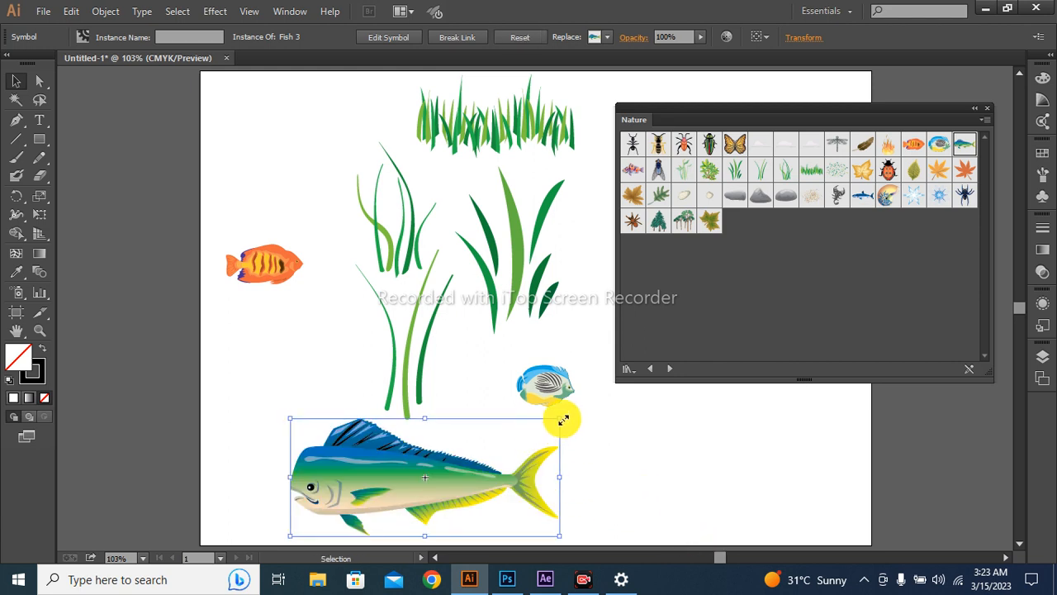
{"action": "left_click_drag", "start_coordinate": [560, 418], "coordinate": [542, 427]}
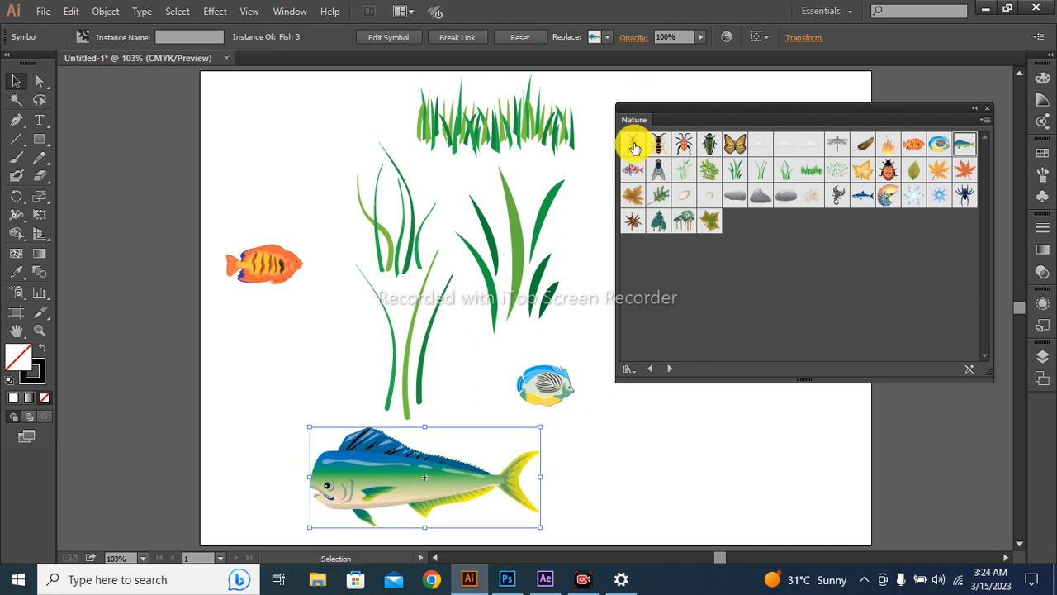
{"action": "left_click", "coordinate": [632, 168]}
{"action": "left_click_drag", "start_coordinate": [632, 168], "coordinate": [343, 139]}
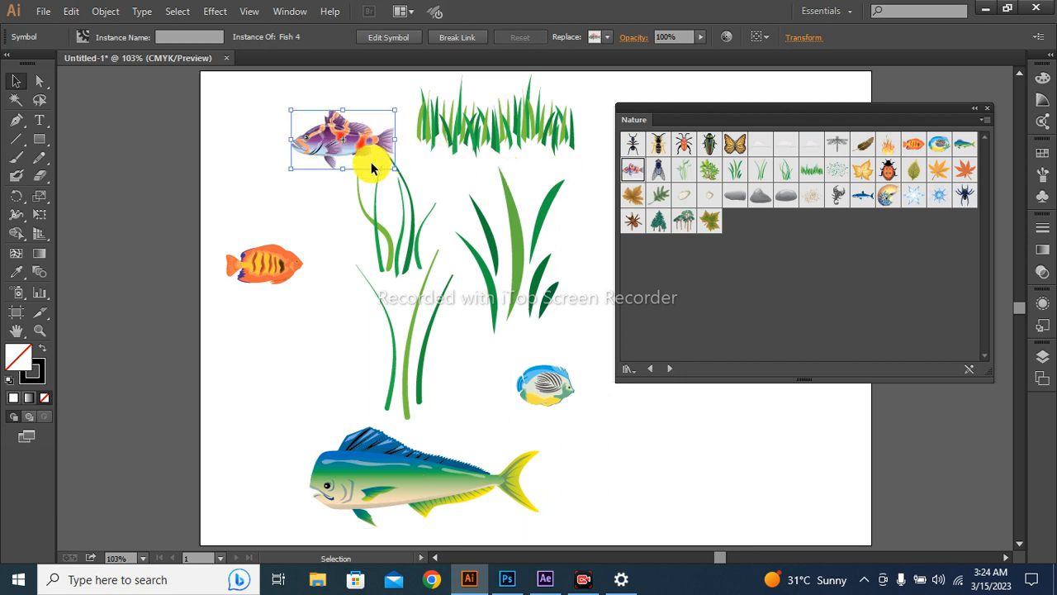
{"action": "left_click_drag", "start_coordinate": [394, 168], "coordinate": [391, 166]}
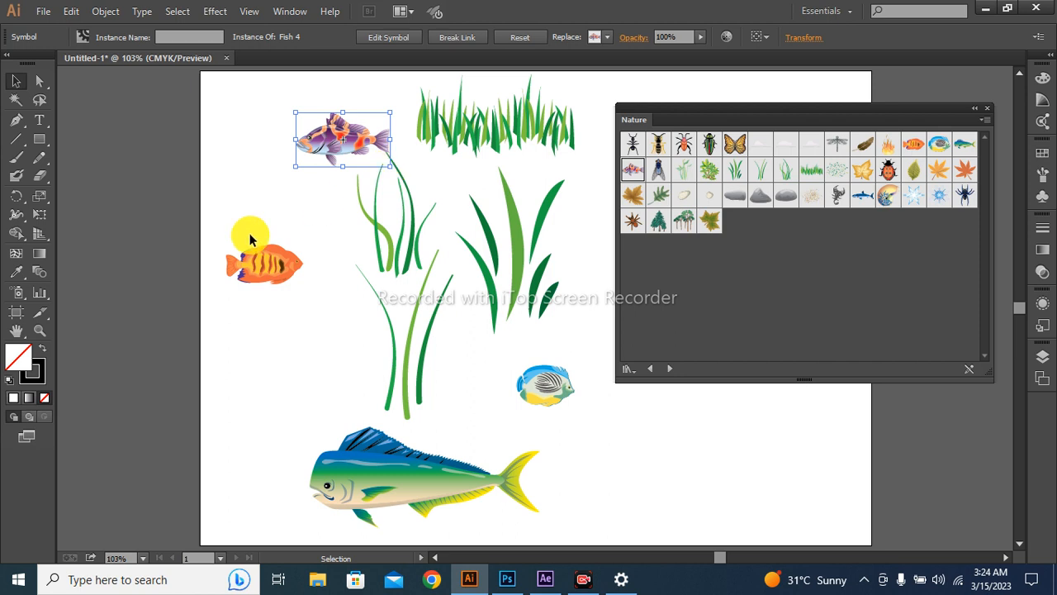
{"action": "left_click", "coordinate": [267, 208]}
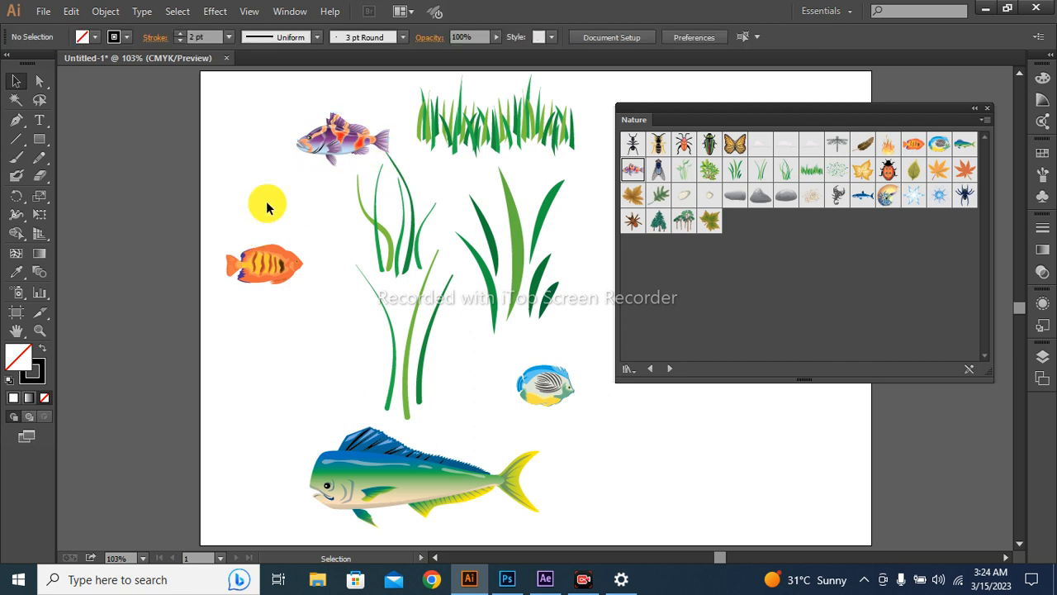
Copy the wide Grass 4 symbol and paste it into the Photoshop gradient document as a Smart Object.
{"action": "left_click", "coordinate": [463, 120]}
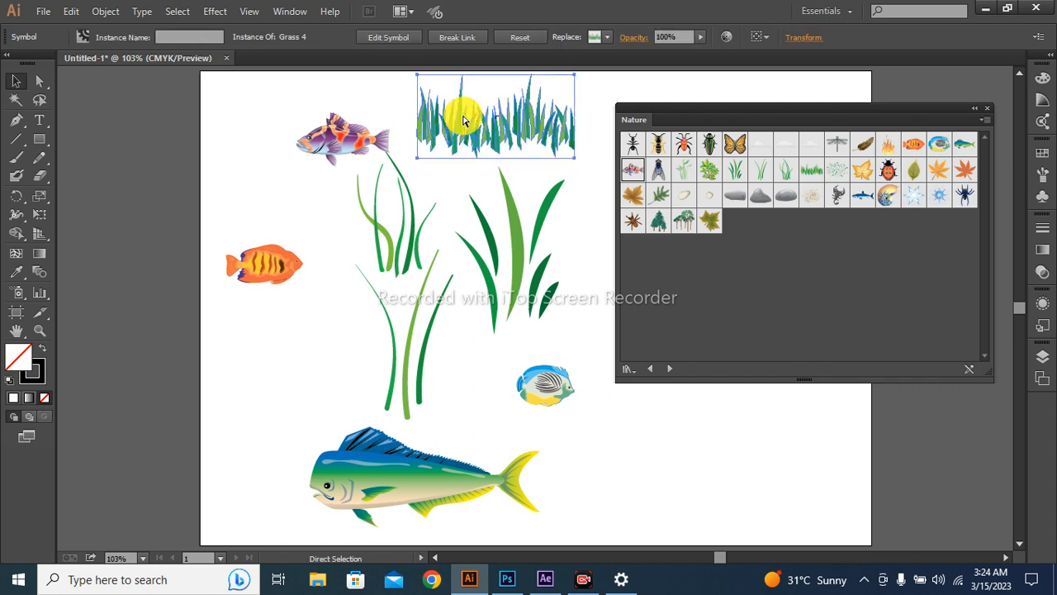
{"action": "left_click", "coordinate": [507, 579]}
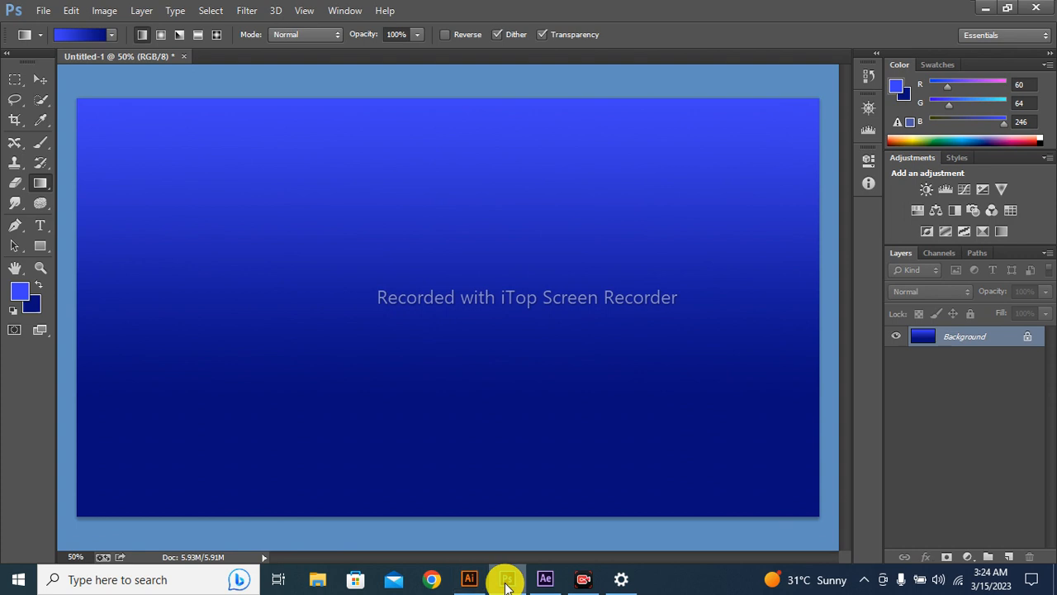
{"action": "key", "text": "ctrl+v"}
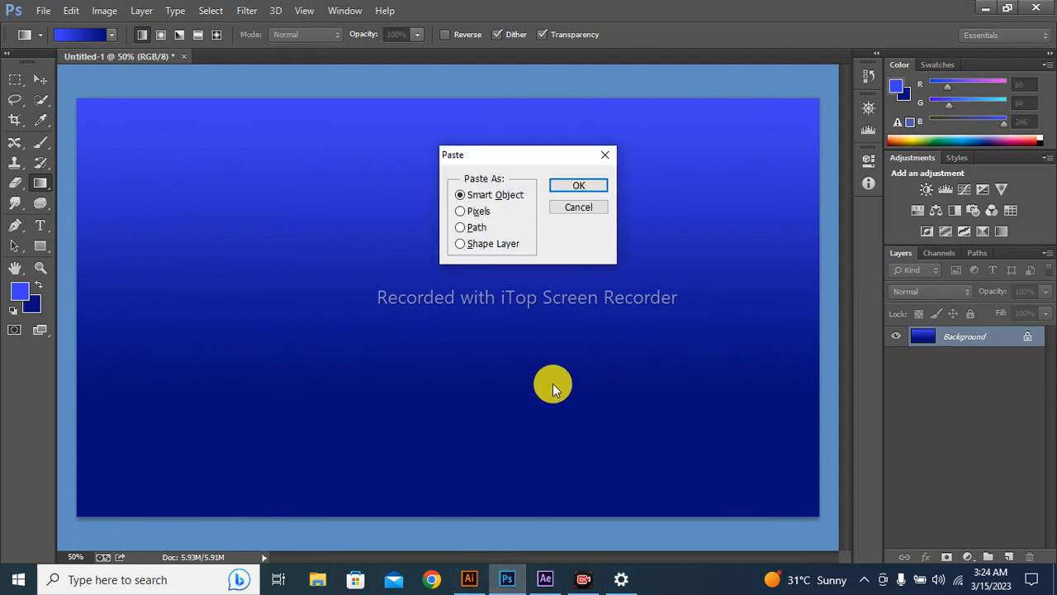
{"action": "key", "text": "Return"}
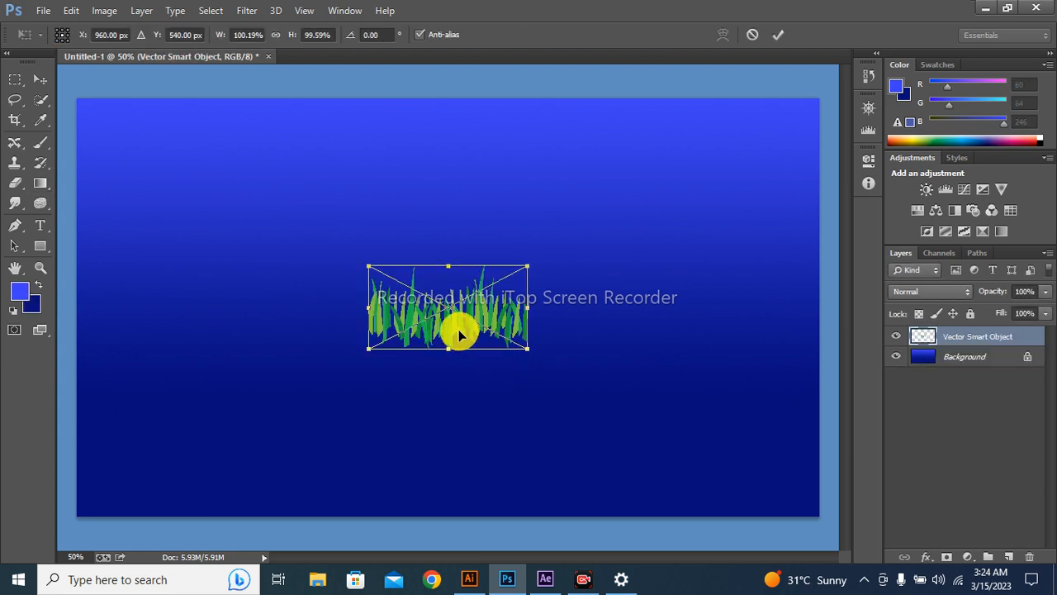
Move the pasted grass to the canvas's bottom-left corner and enlarge it to about 138%.
{"action": "left_click_drag", "start_coordinate": [460, 334], "coordinate": [171, 521]}
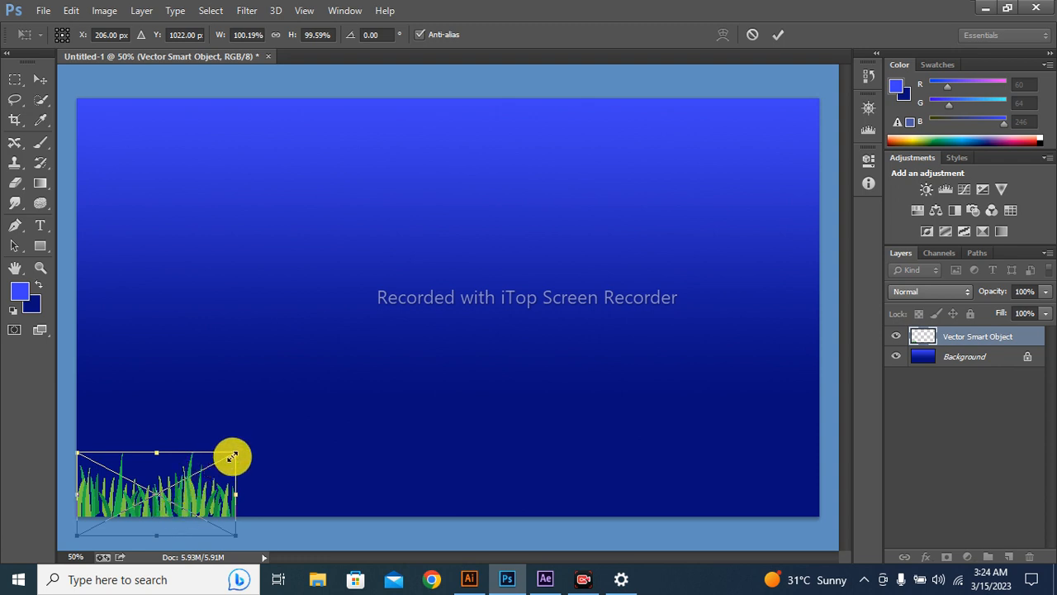
{"action": "left_click_drag", "start_coordinate": [232, 456], "coordinate": [256, 432]}
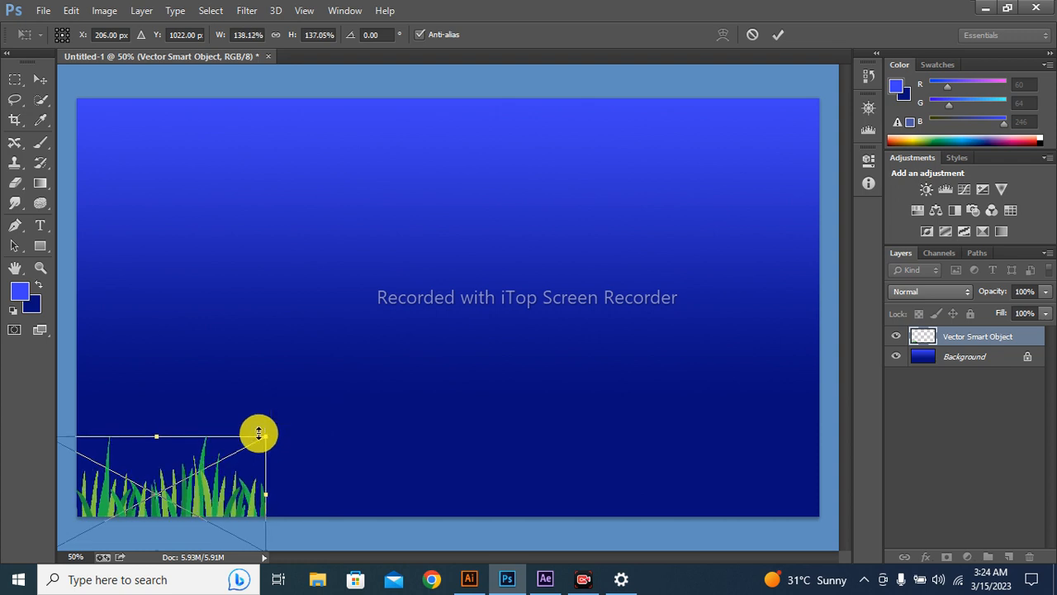